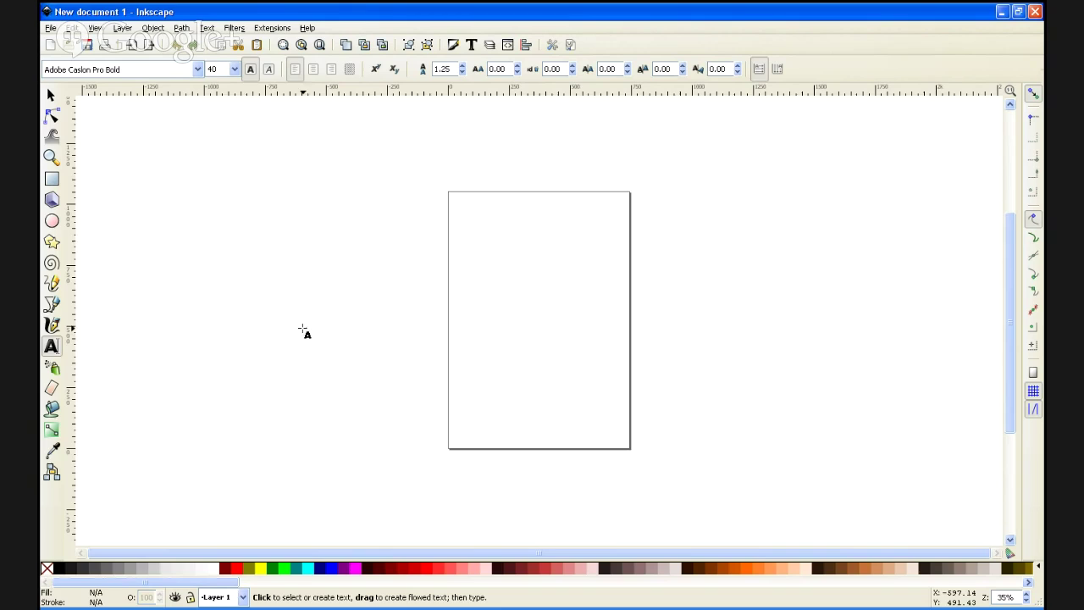
Enlarge the document page well beyond its default size and show the grid.
left_click(50, 30)
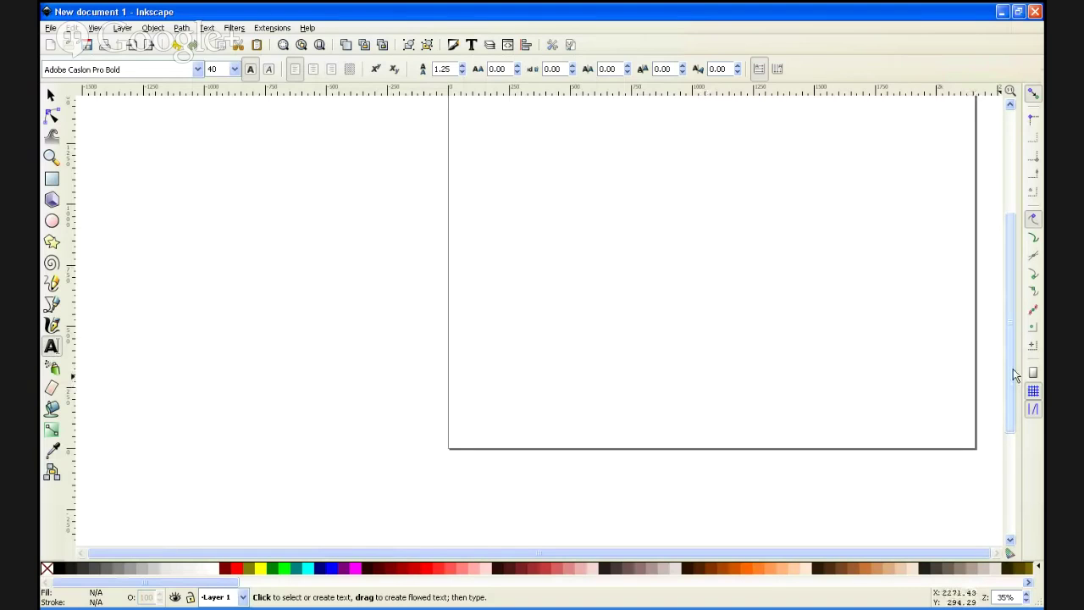
left_click_drag(1013, 368, 1011, 263)
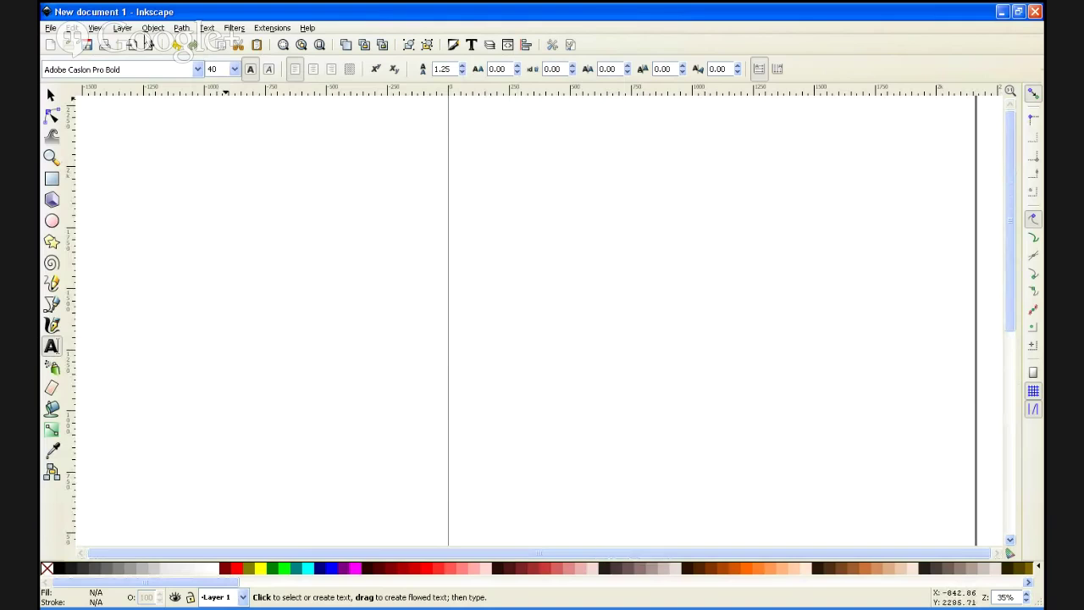
left_click(97, 30)
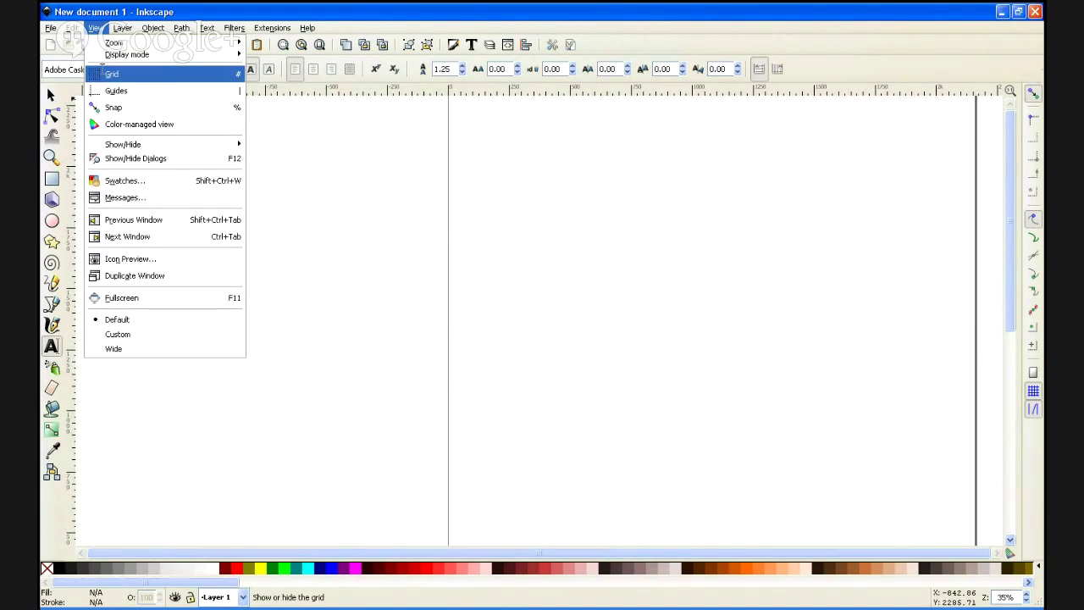
left_click(107, 74)
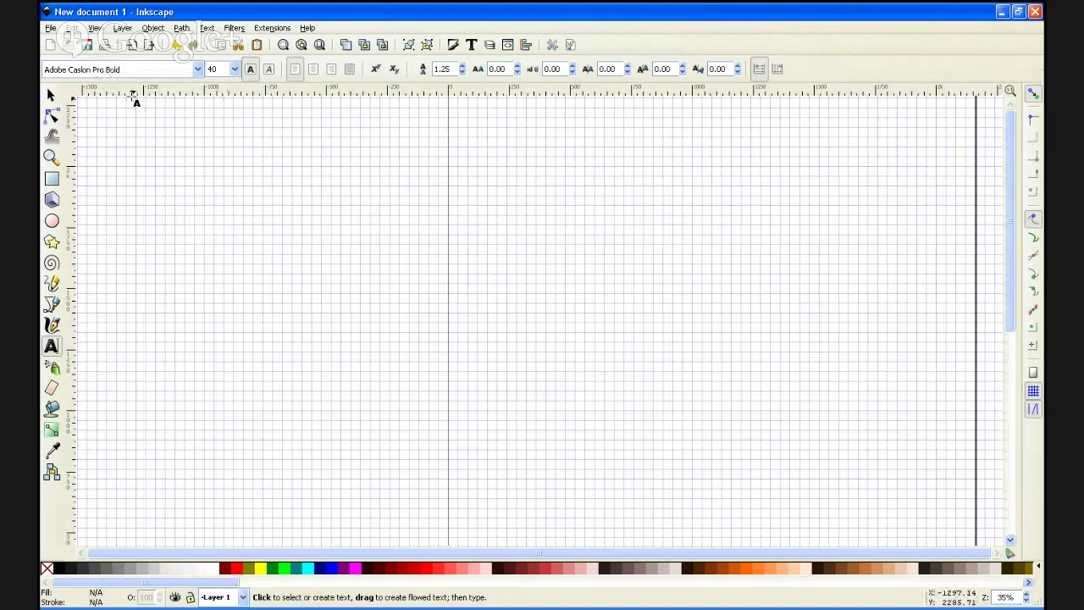
Add the text "Families are Forever" in the upper part of the page and finish editing it.
key("minus")
key("minus")
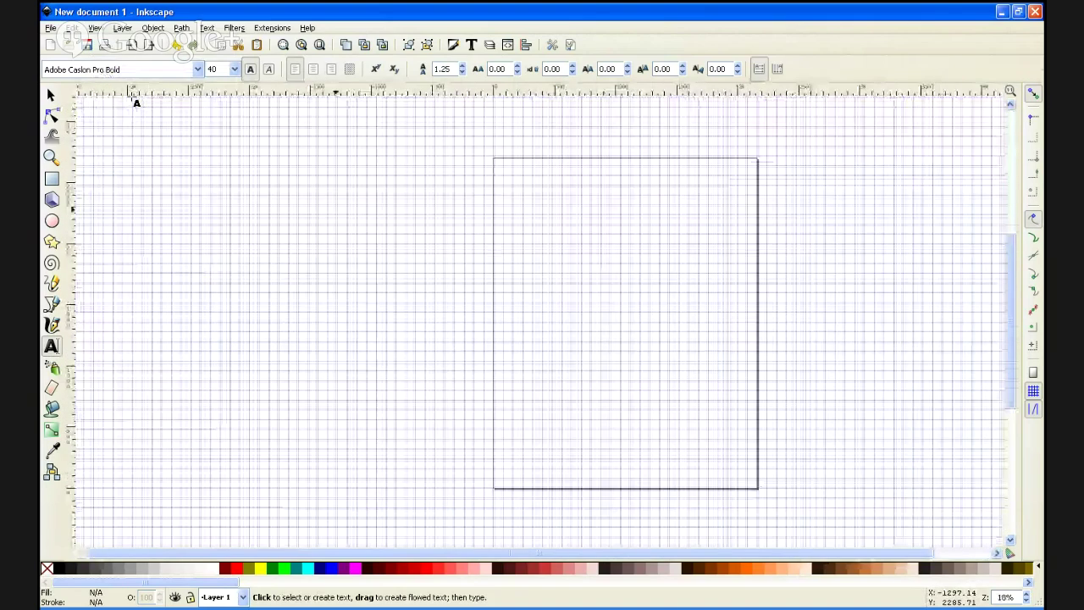
left_click(533, 264)
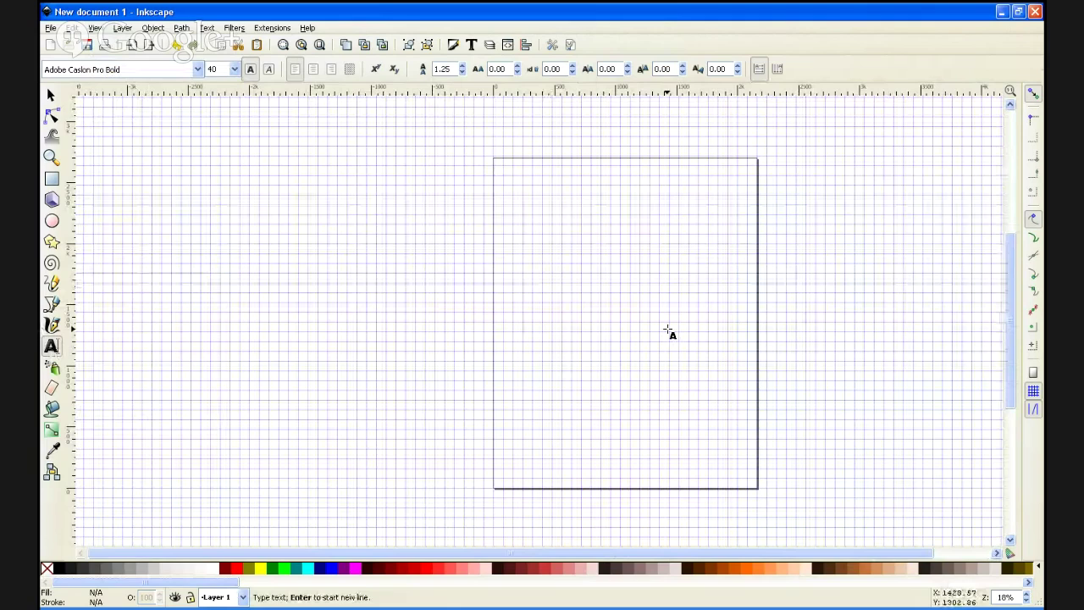
type("a")
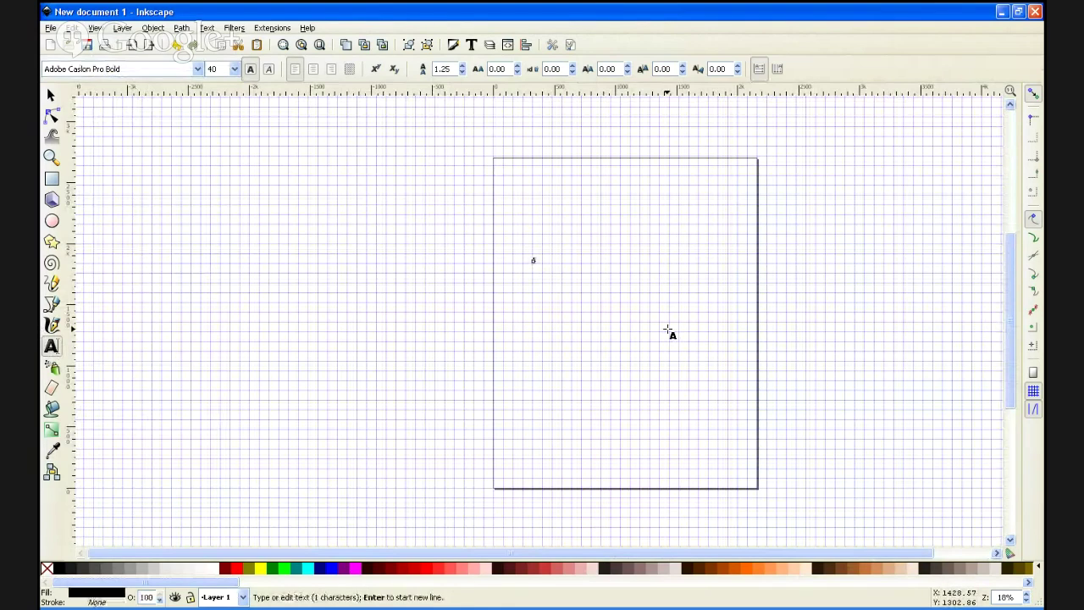
type("sddefghij")
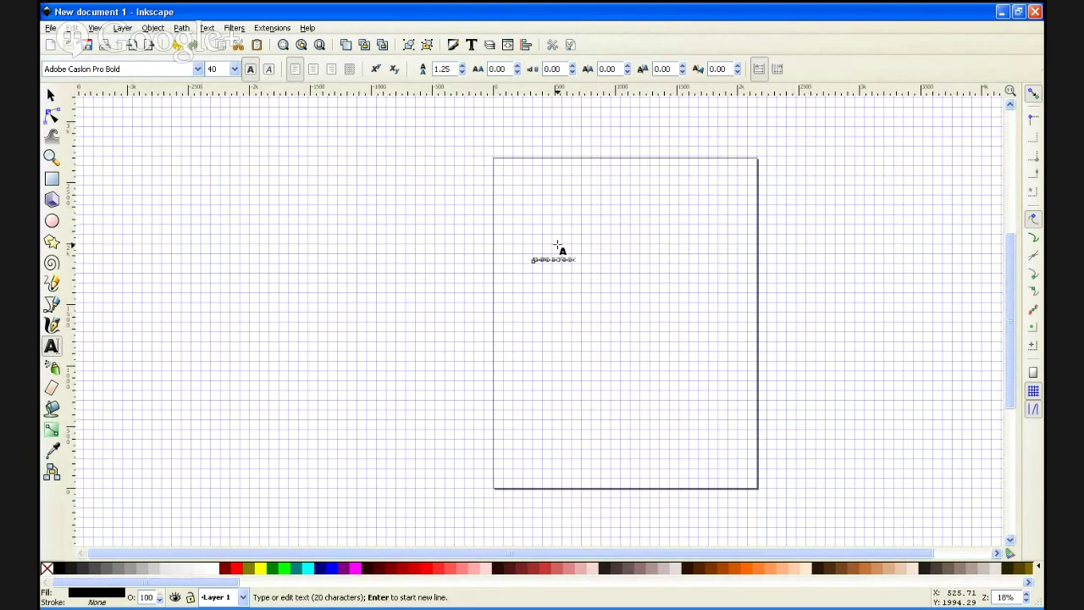
key("Escape")
left_click(51, 95)
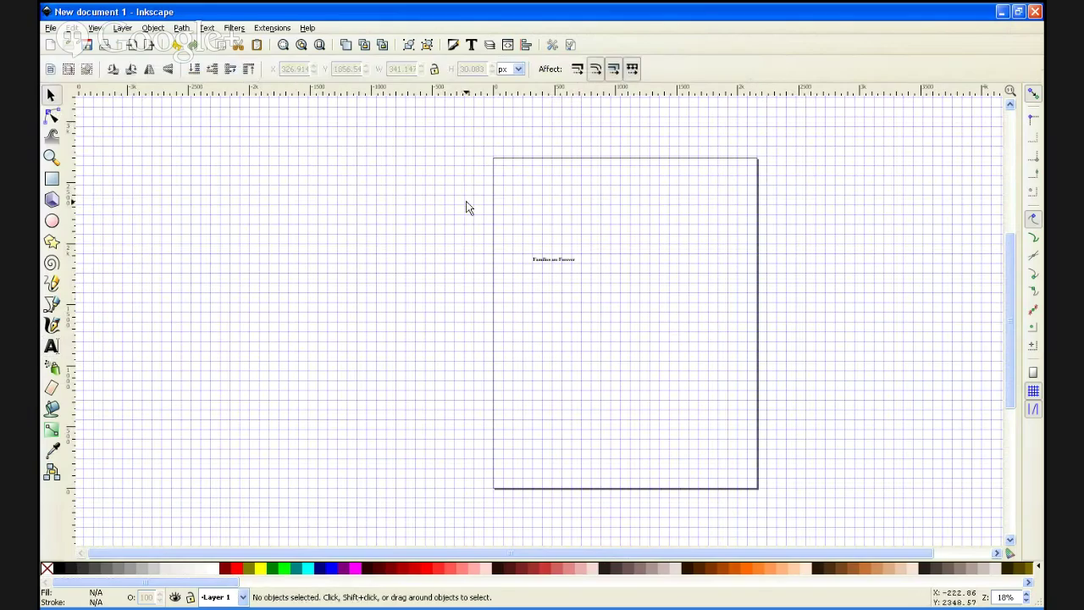
Change the font of the "Families are Forever" text to Bickham Script Pro Semibold.
key("plus")
key("plus")
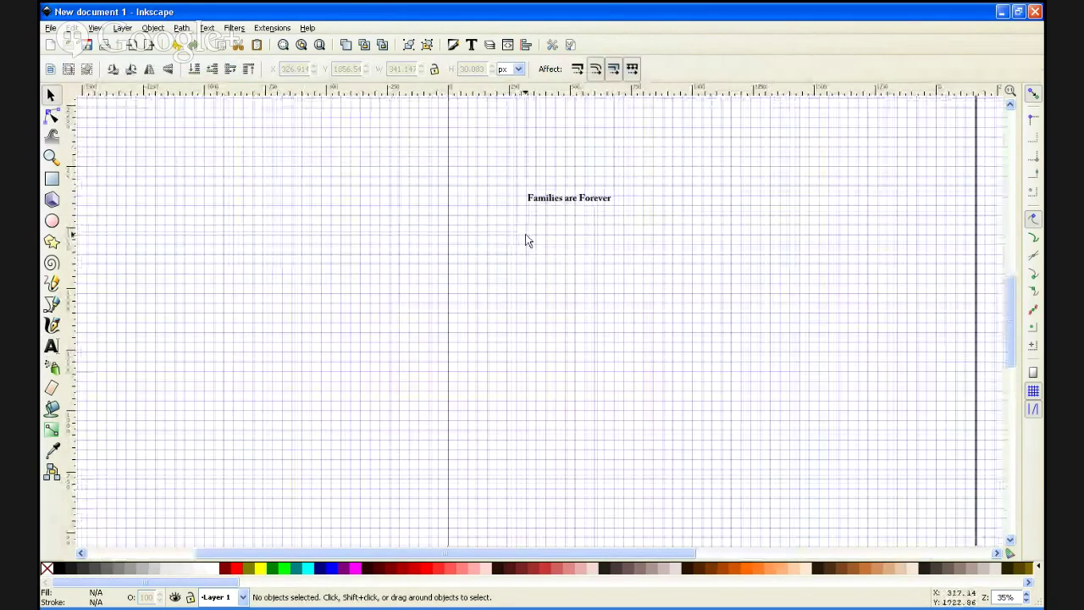
left_click(593, 206)
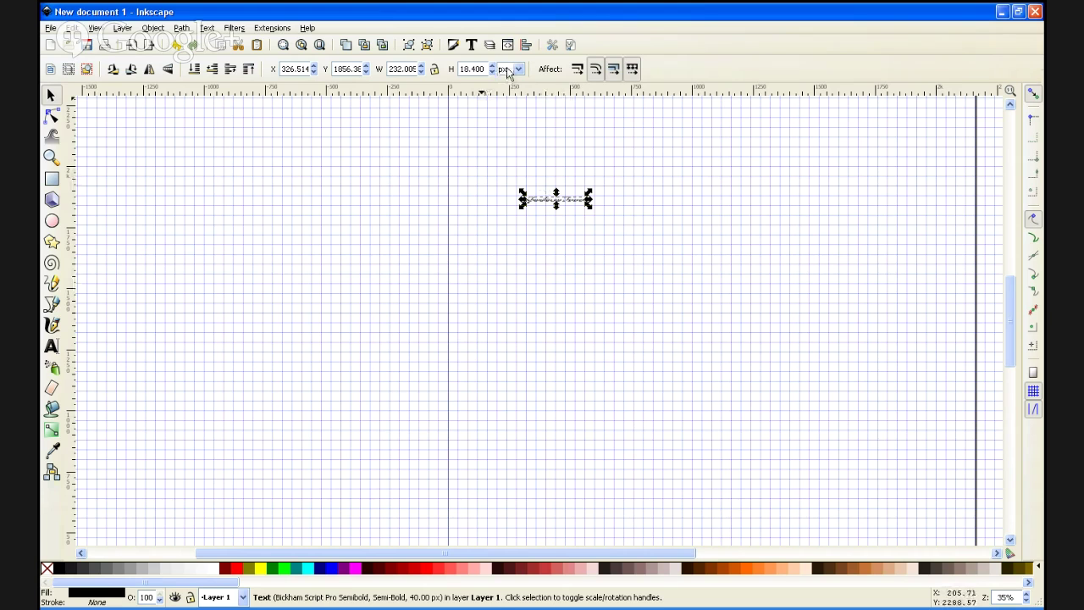
Switch the measurement unit to inches and resize the text to 10 in wide and 2 in high.
left_click(508, 69)
left_click(511, 187)
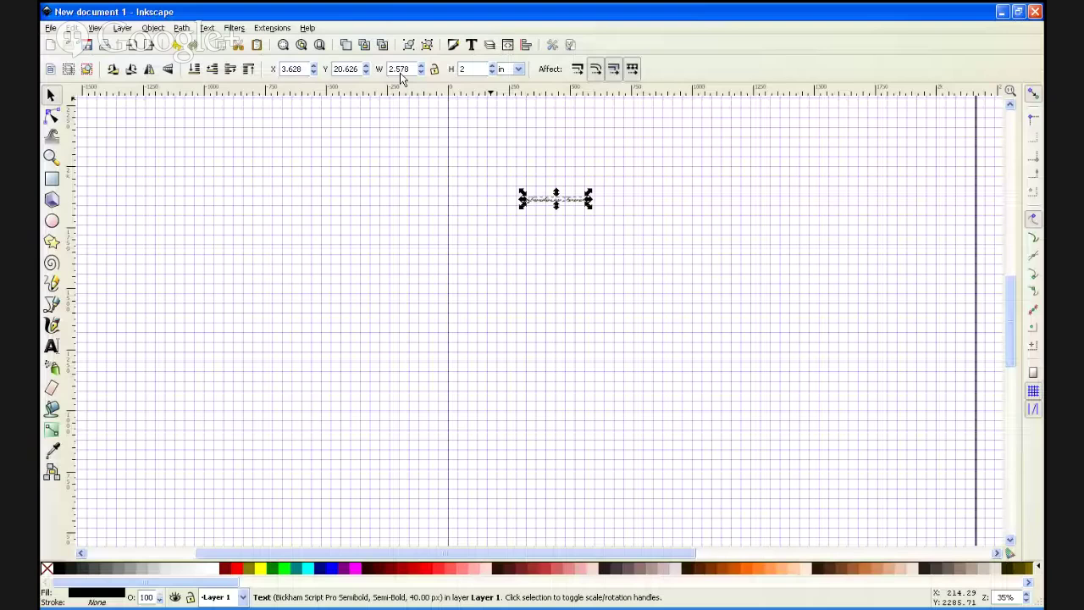
left_click(408, 70)
left_click_drag(409, 70, 388, 70)
type("4")
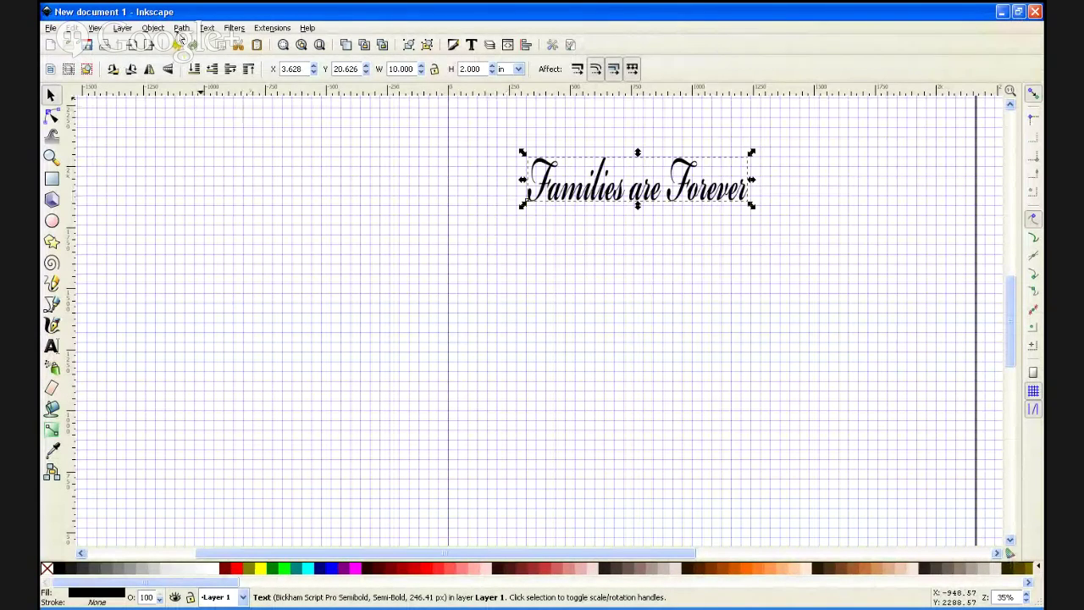
Union the lettering into a path, then remove its fill and give it a flat black stroke (RGBA 000000ff).
left_click(181, 28)
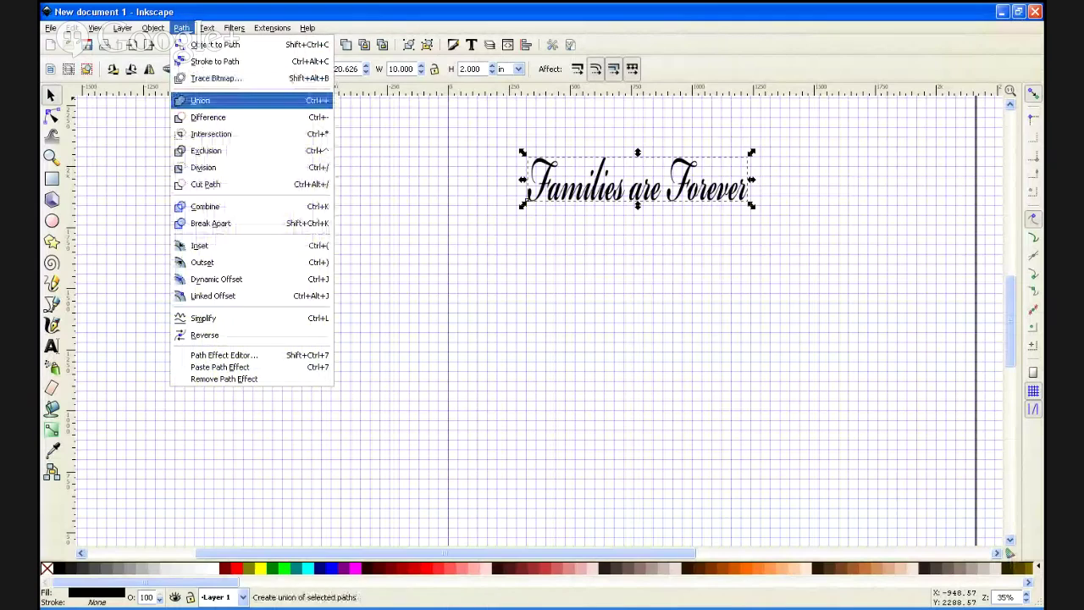
left_click(189, 100)
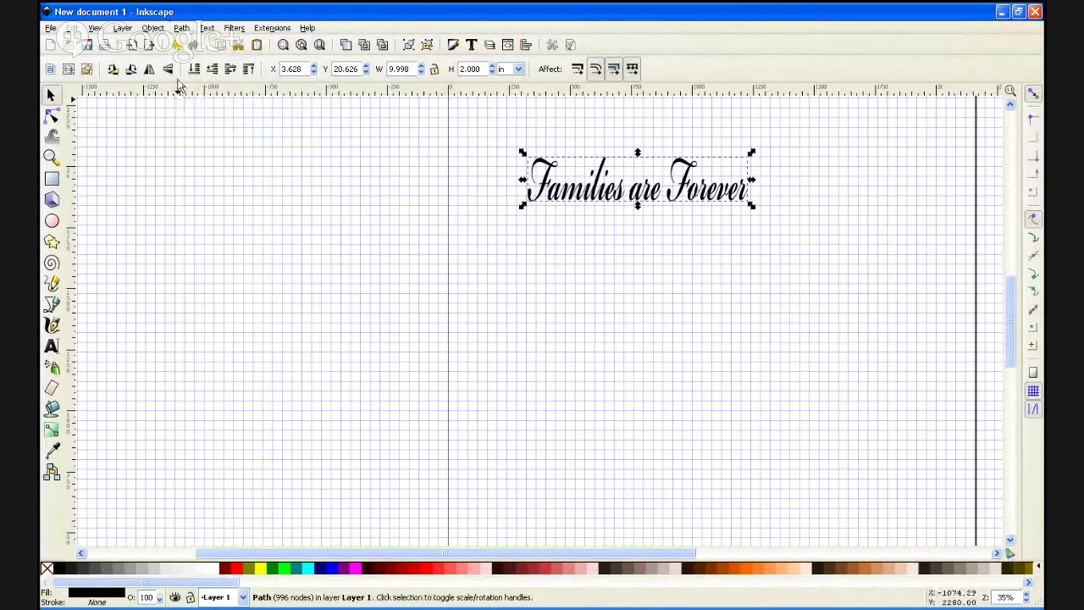
left_click(123, 28)
mouse_move(152, 28)
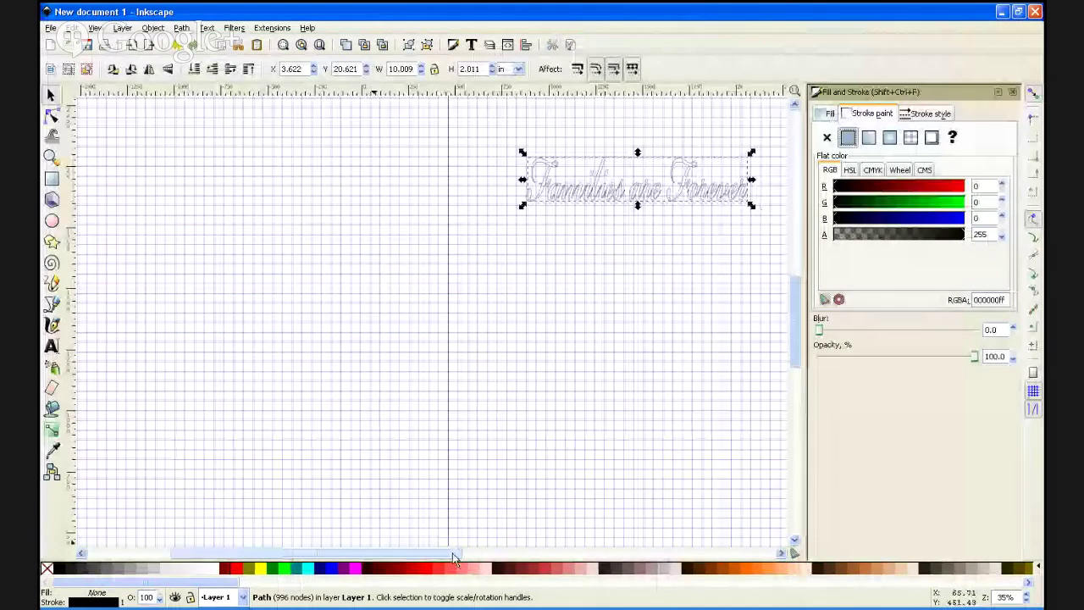
Rotate the outlined lettering 90° clockwise and move it near the page's upper-left corner, at about X 2.83 in, Y 17.99 in.
left_click_drag(462, 553, 551, 556)
scroll(547, 483, "up", 1)
scroll(546, 481, "up", 5)
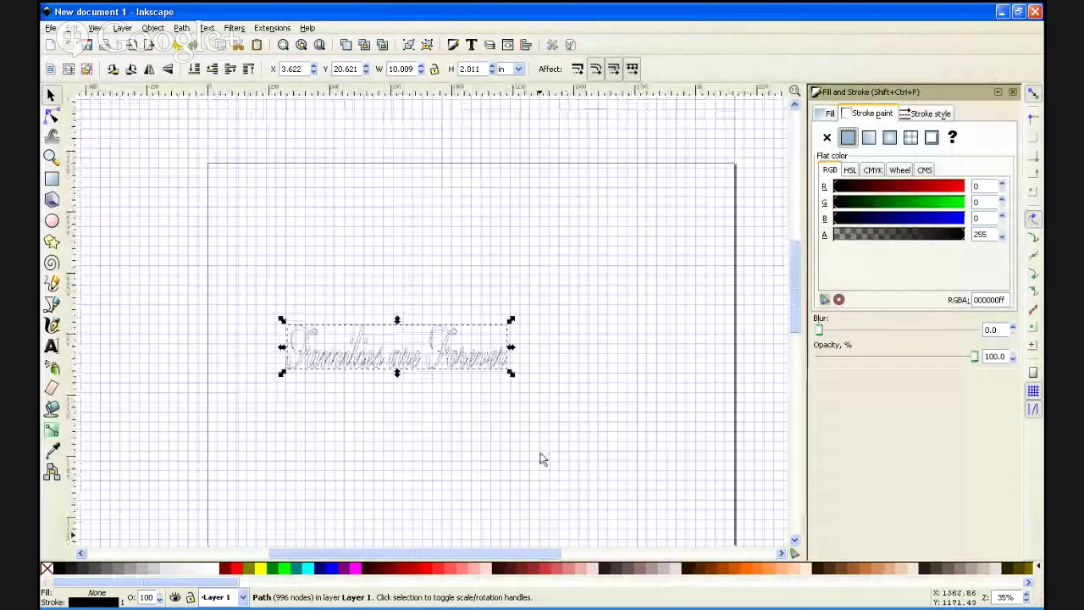
left_click(418, 349)
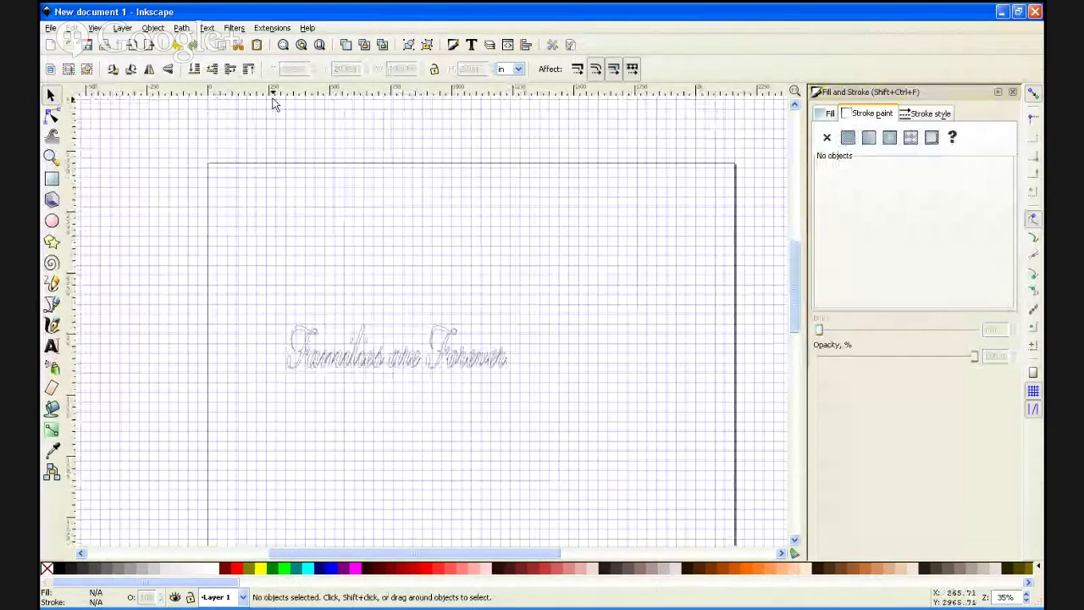
left_click(351, 363)
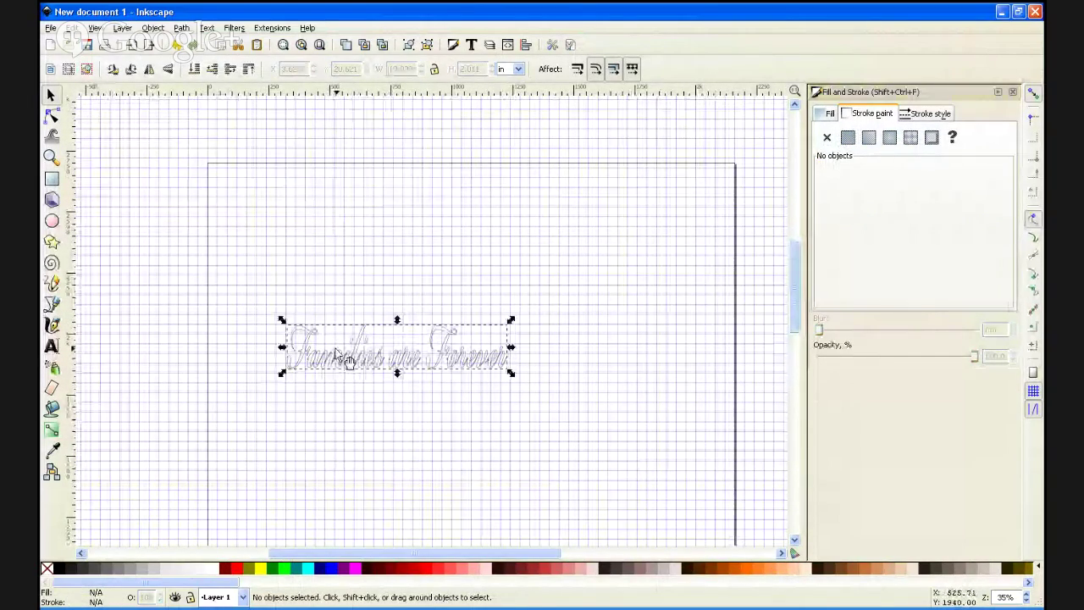
left_click(102, 30)
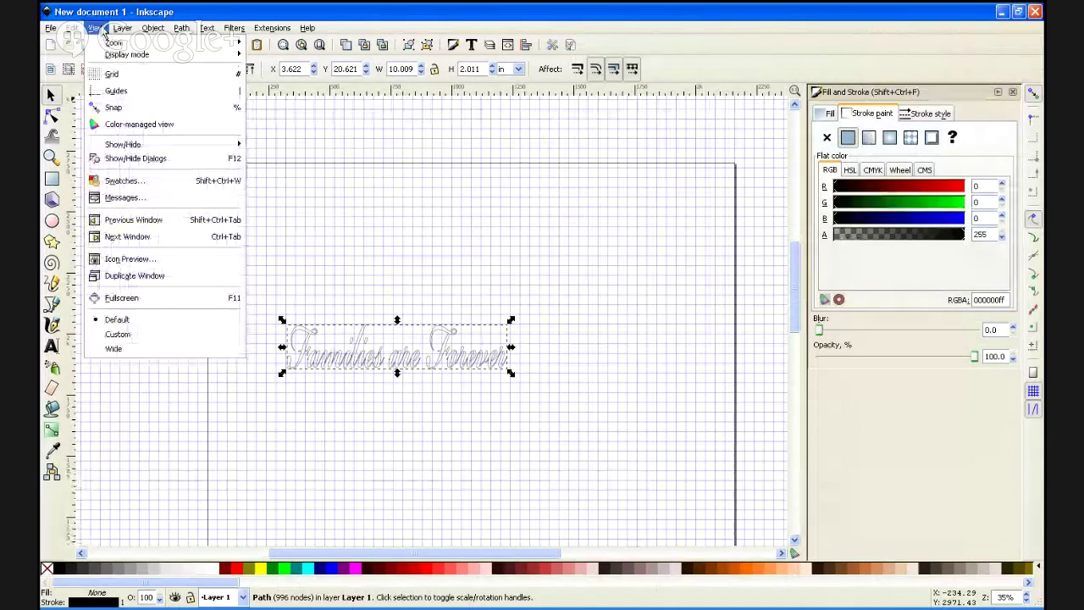
mouse_move(154, 28)
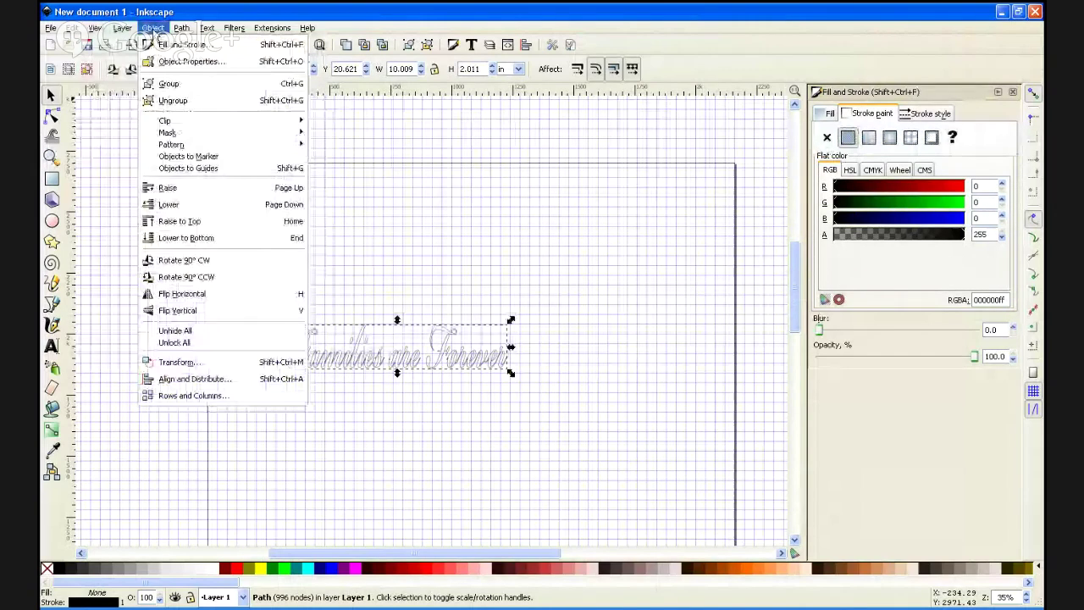
left_click(184, 260)
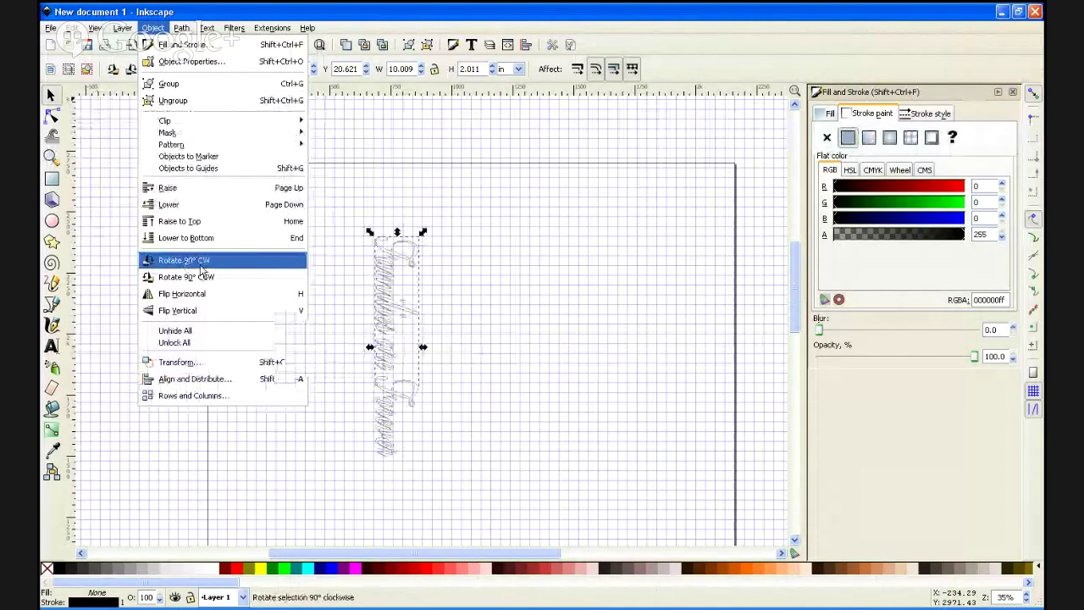
left_click_drag(310, 250, 284, 263)
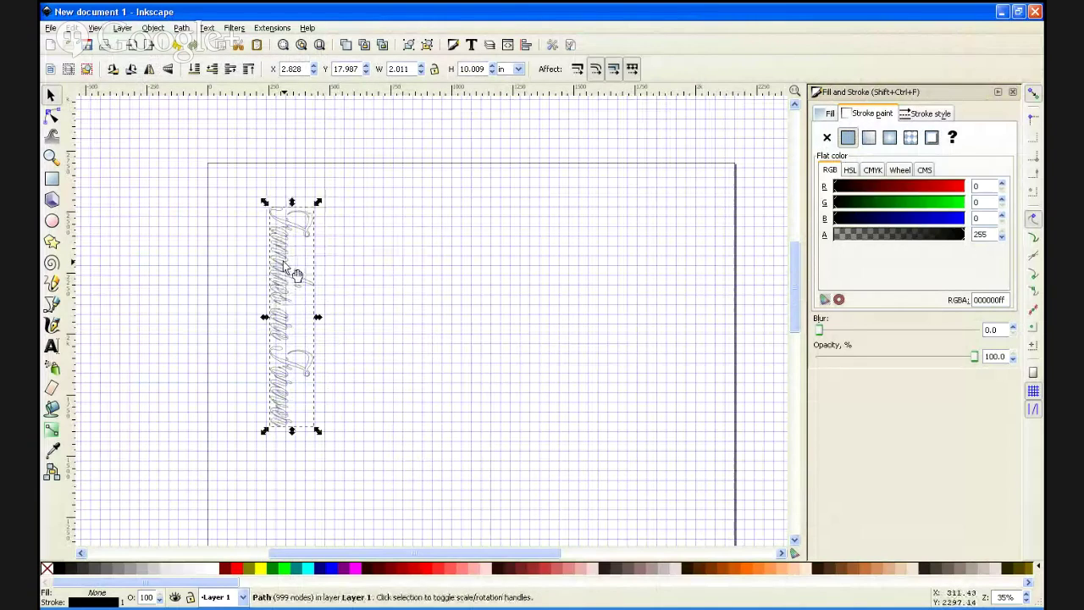
Copy the vertical lettering and place three duplicates in a row to its right, about 2.5 in apart.
key("ctrl+c")
key("ctrl+v")
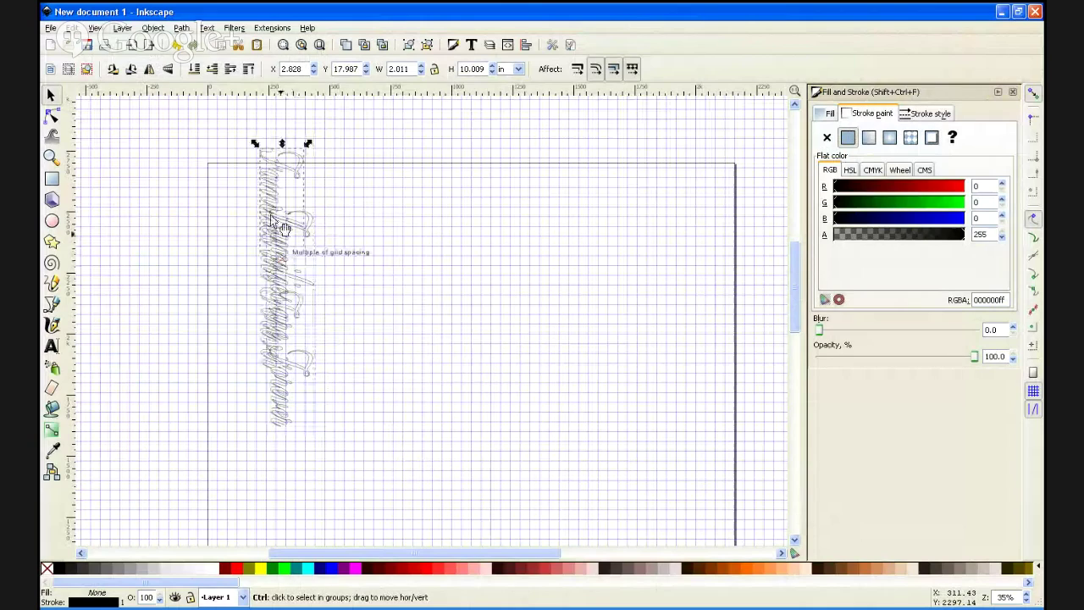
left_click_drag(268, 213, 332, 261)
key("ctrl+v")
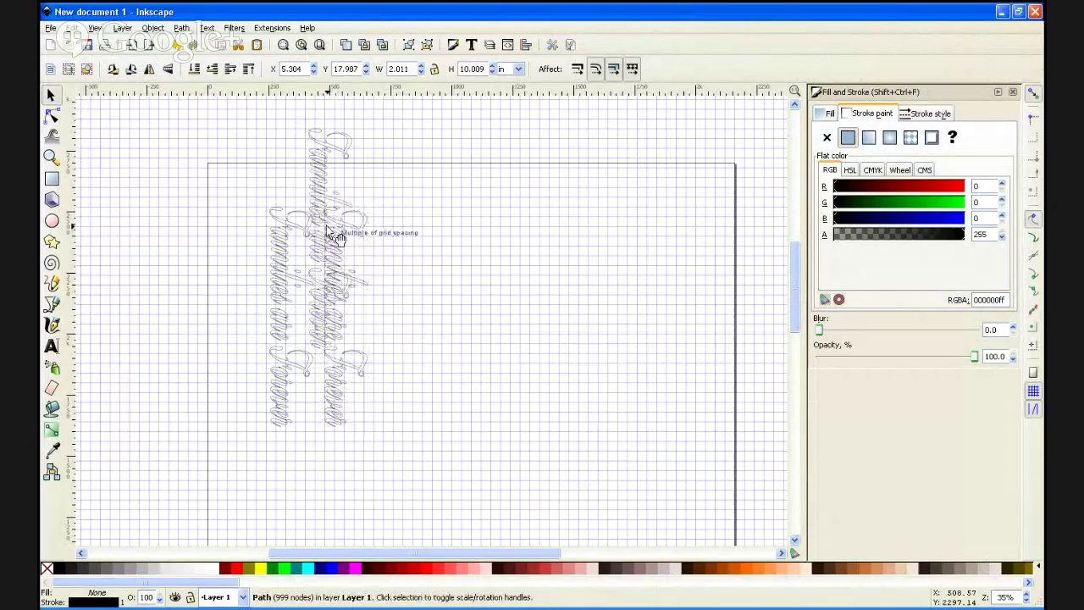
left_click_drag(315, 187, 441, 272)
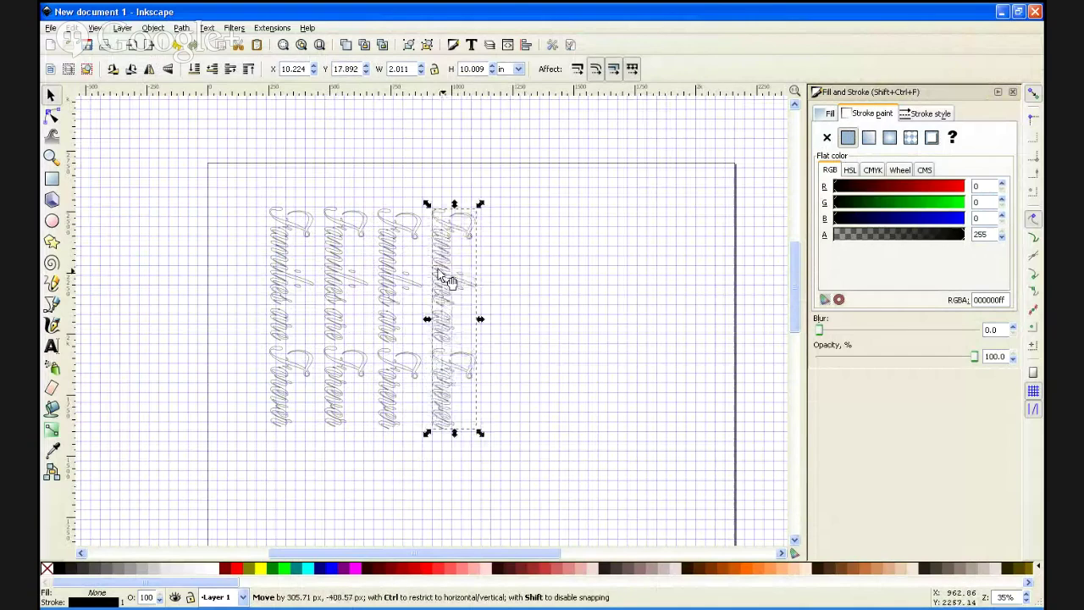
Paste three more copies of the lettering and continue the row at about X 12.86, 15.56 and 17.97 in.
key("ctrl+v")
left_click_drag(378, 196, 500, 289)
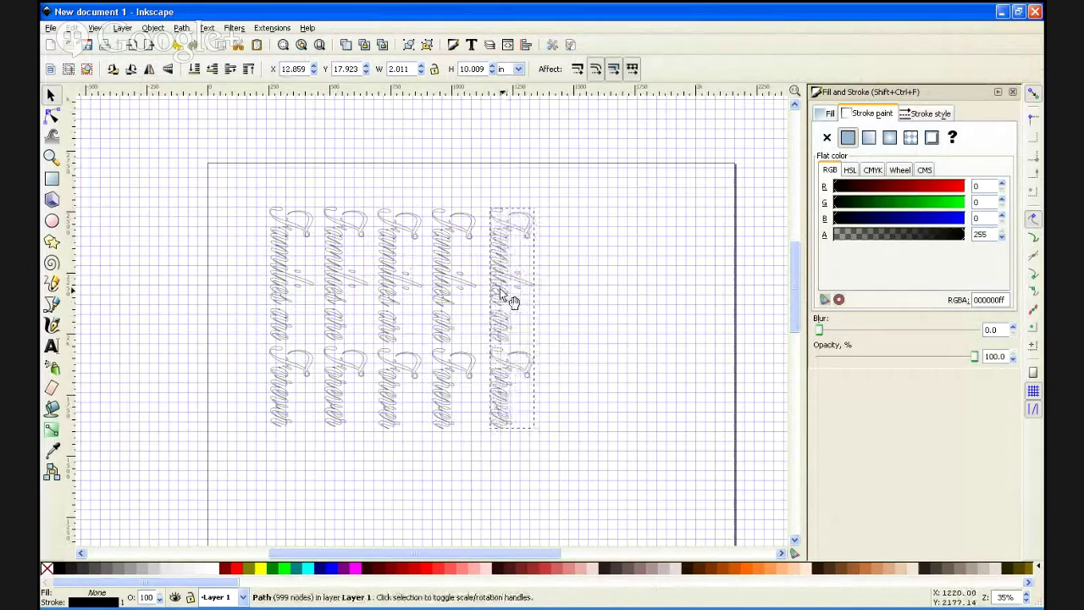
key("ctrl+v")
left_click_drag(442, 182, 565, 265)
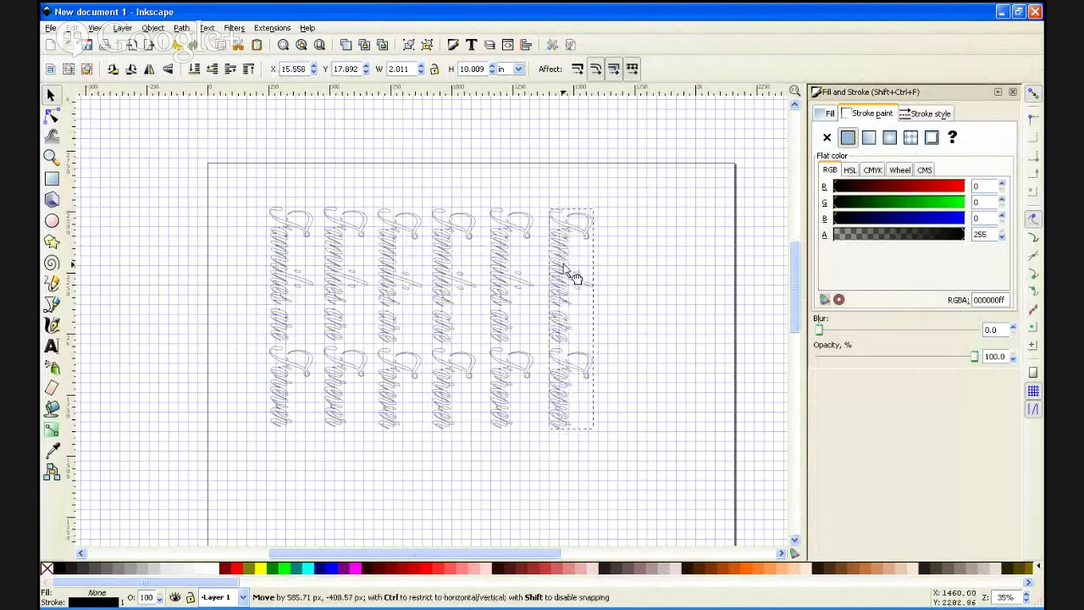
key("ctrl+v")
left_click_drag(505, 172, 622, 281)
Print one copy of all pages to the Graphtec CE1000-60 cutter.
left_click(51, 28)
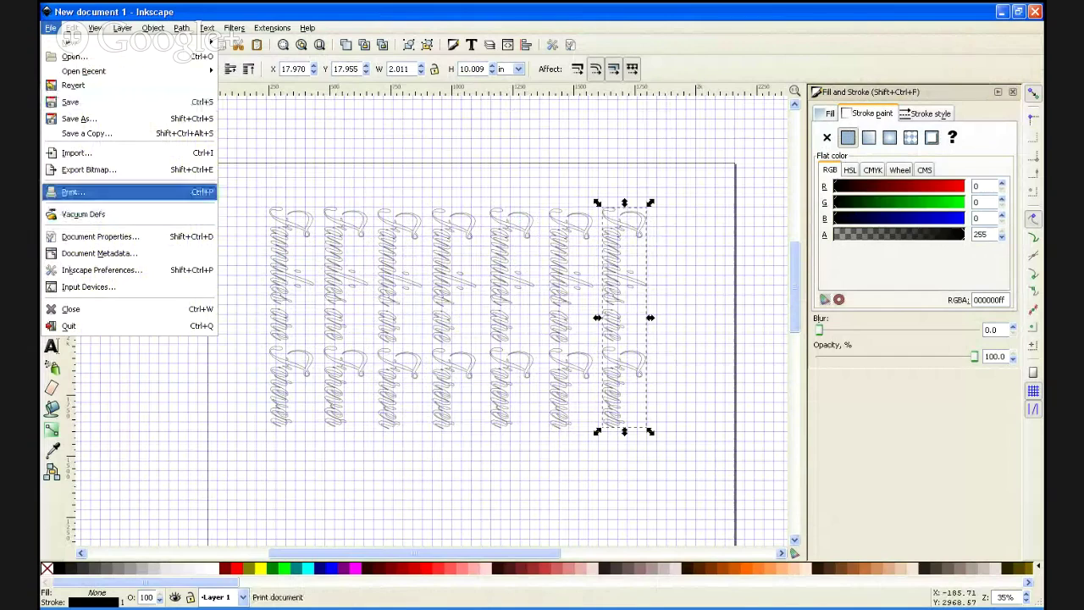
left_click(73, 192)
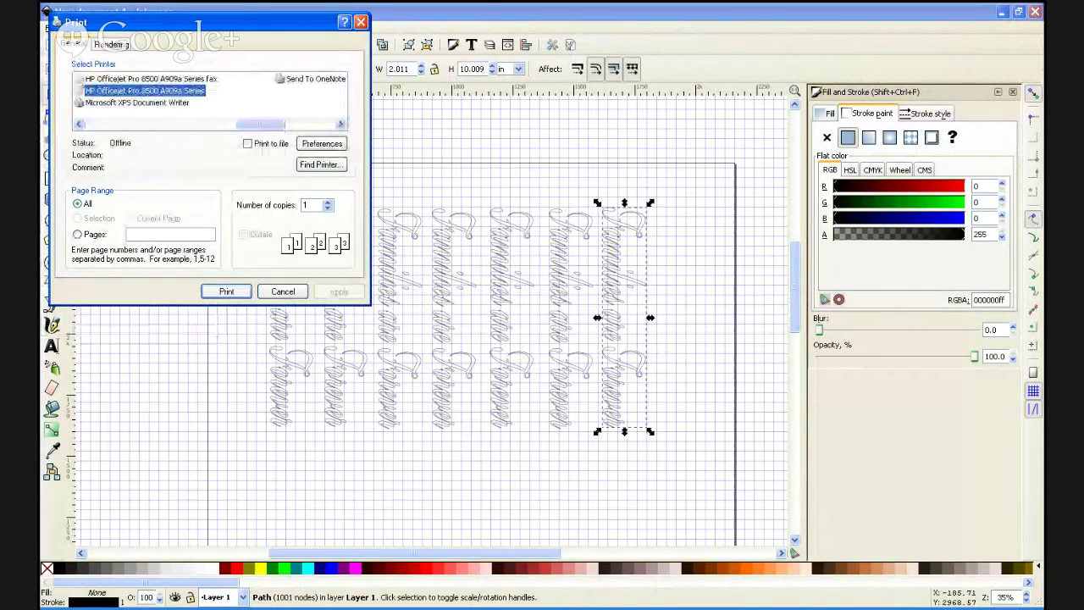
left_click(120, 102)
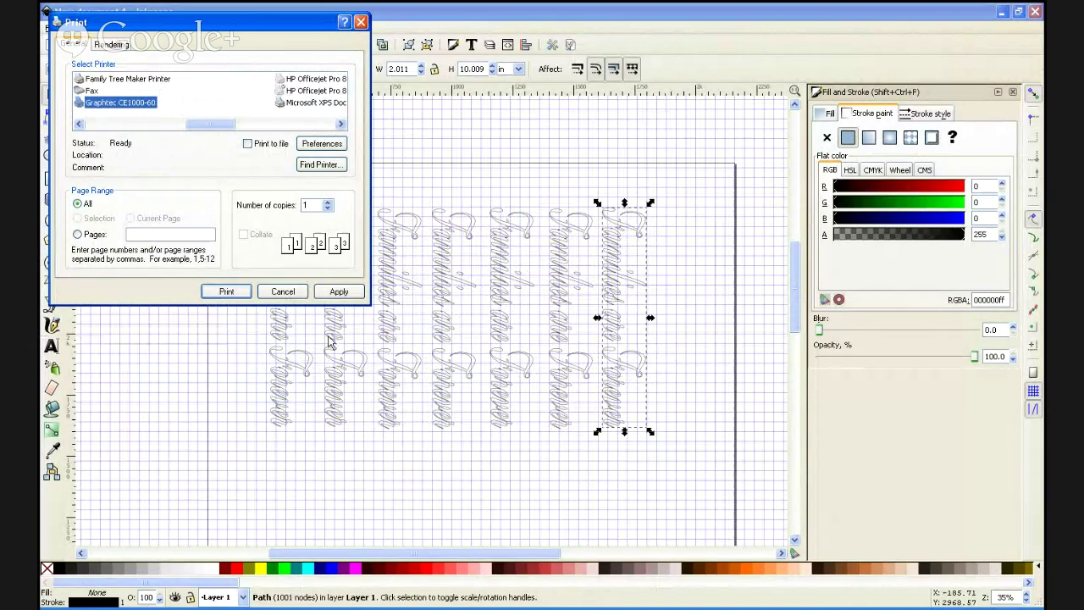
left_click(226, 290)
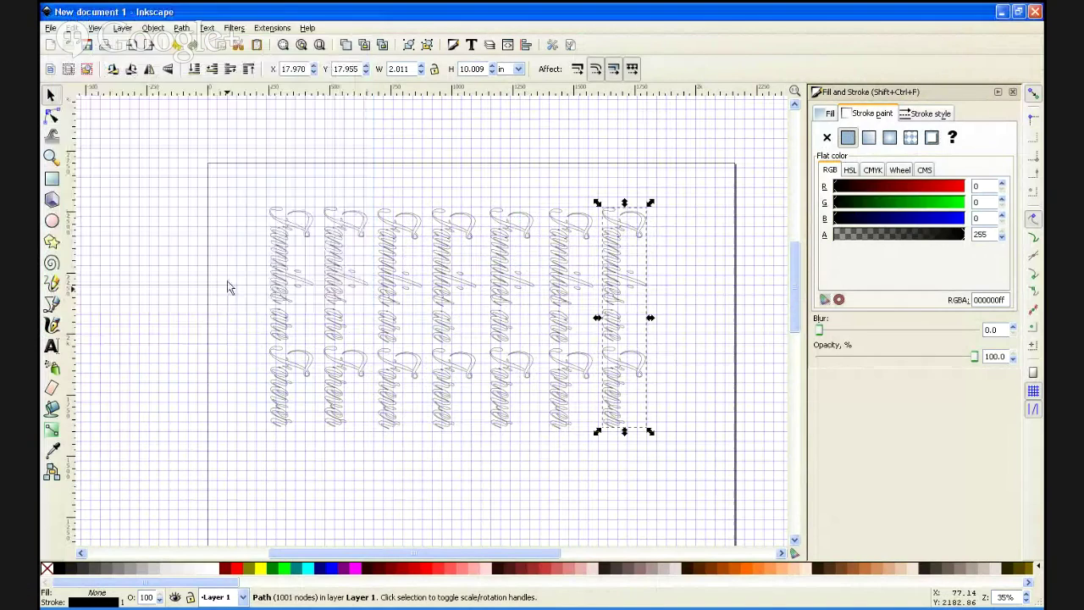